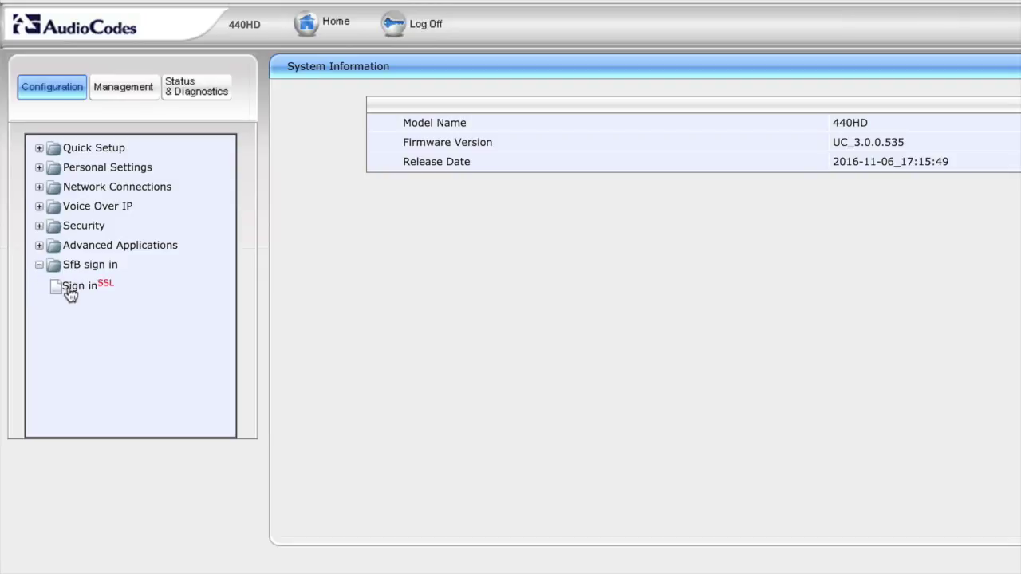
- Open the SfB sign-in page in the 440HD phone's Web Admin
click(70, 288)
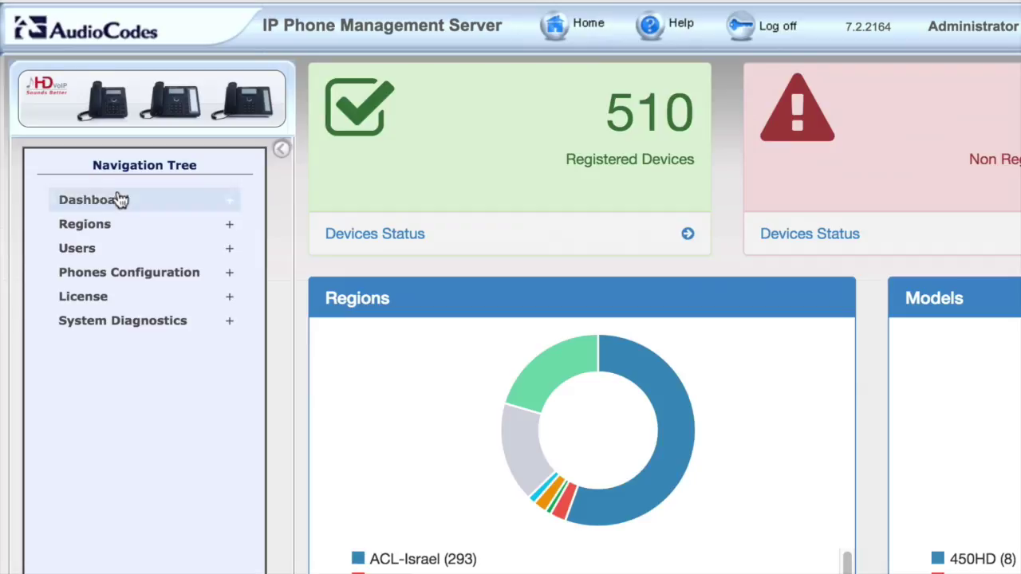
- Search Devices Status by the user's name to list only their 440HD phone
click(53, 103)
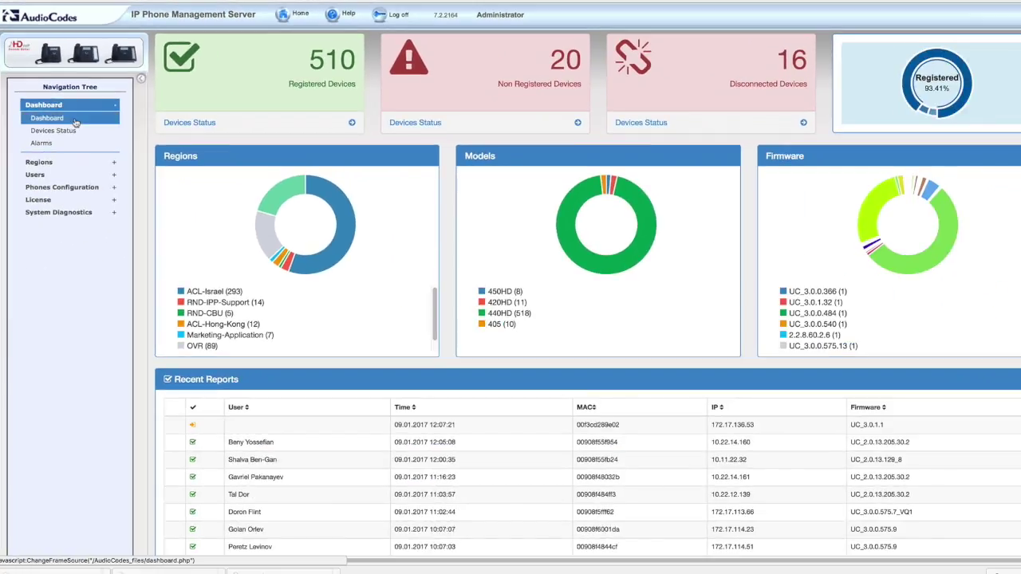
click(68, 133)
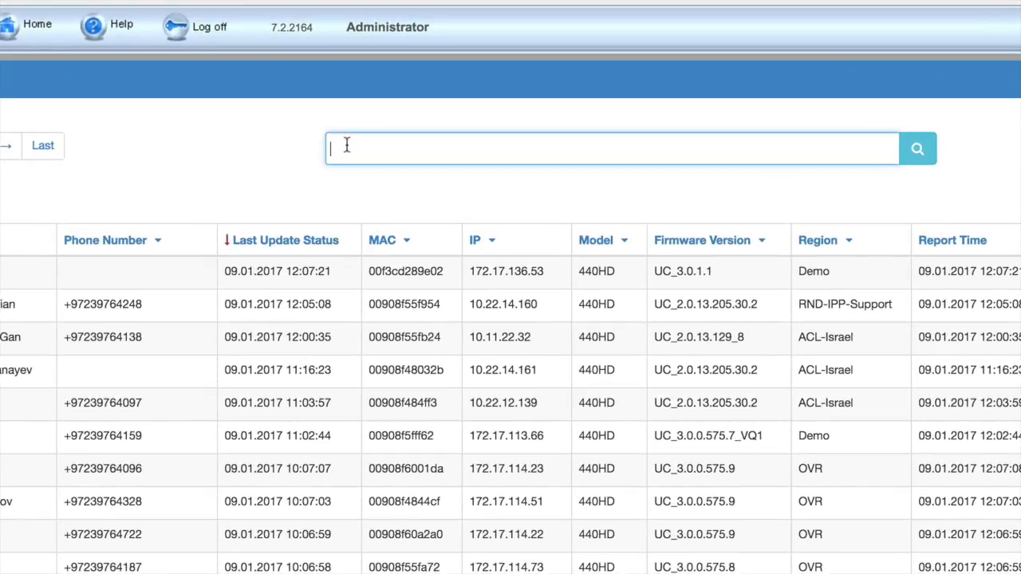
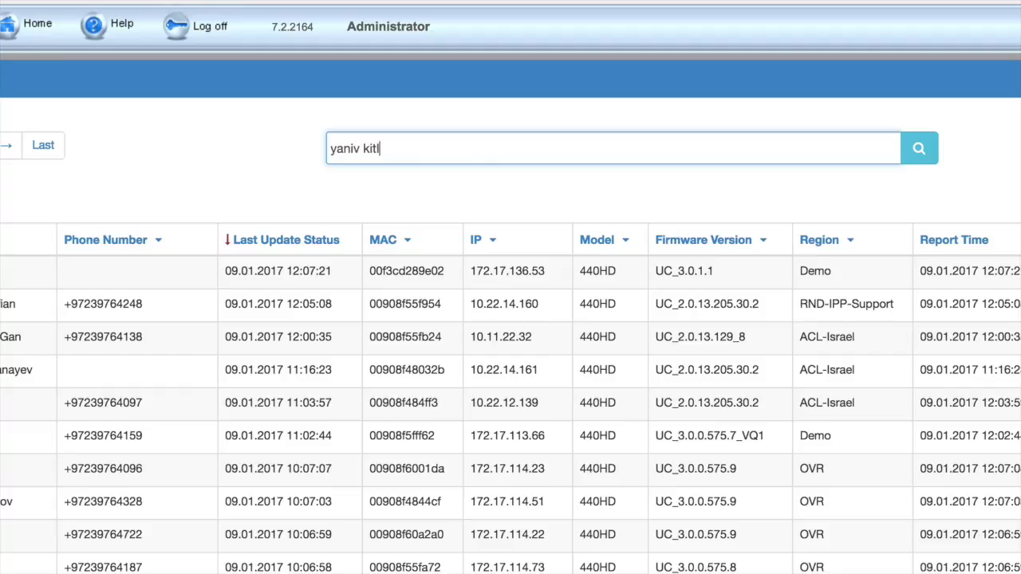
key(Return)
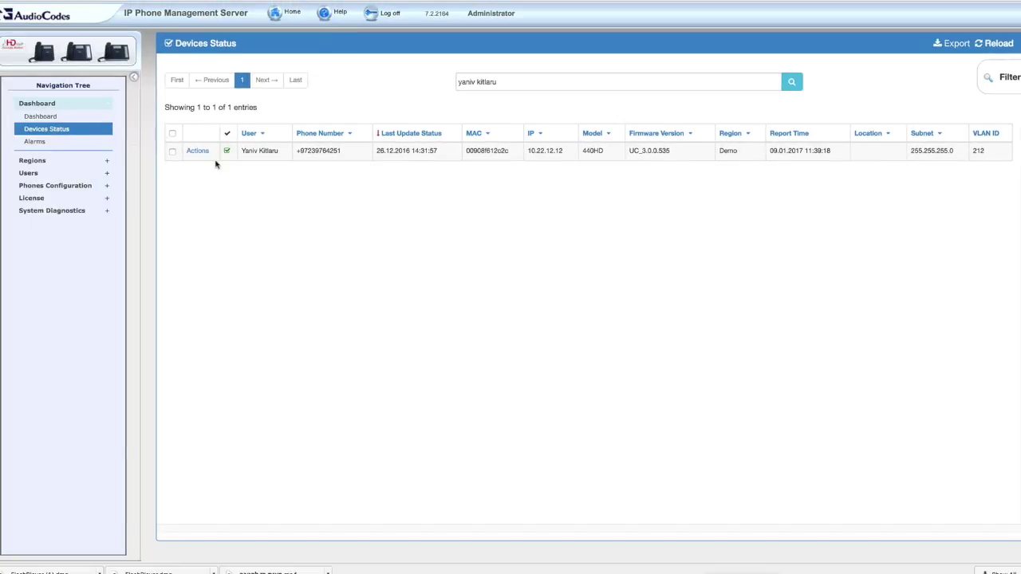
- Send the message 'IT has finished to work' to the user's 440HD phone
click(198, 152)
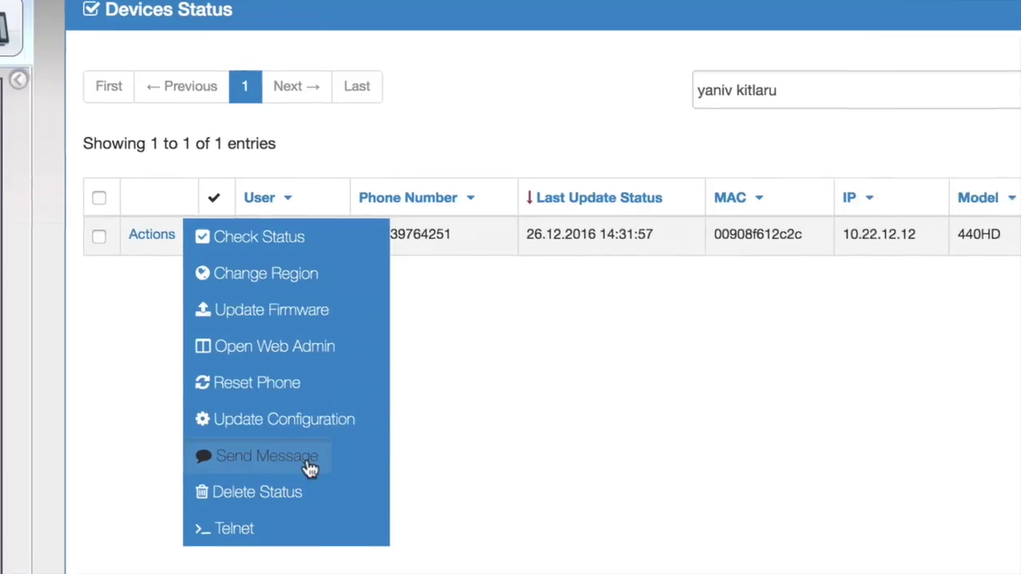
click(451, 463)
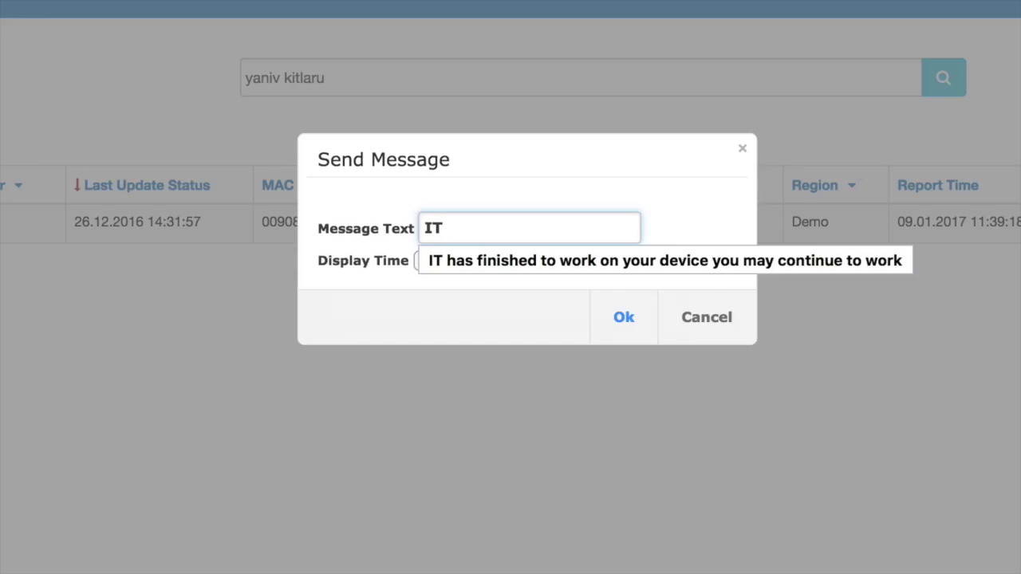
key(Down)
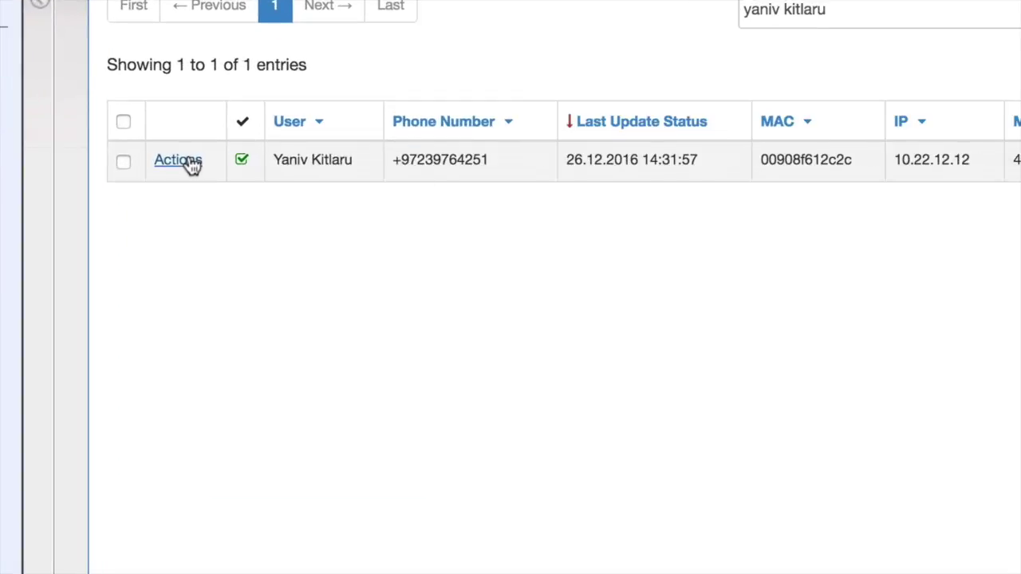
- Log in to the phone's Web Admin; set function key 6 to 4072 and key 7 to a colleague's address
click(199, 160)
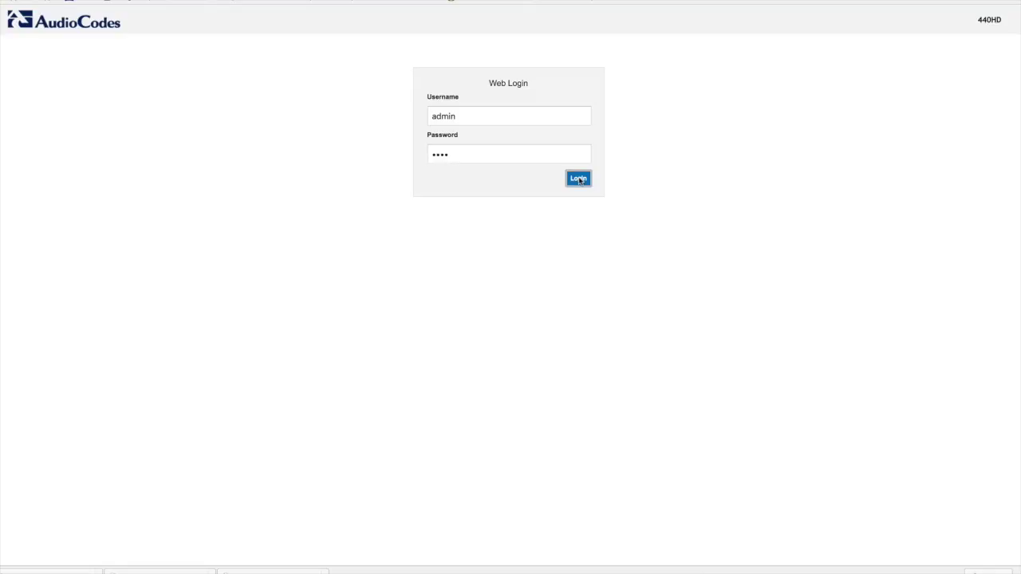
click(579, 178)
click(24, 104)
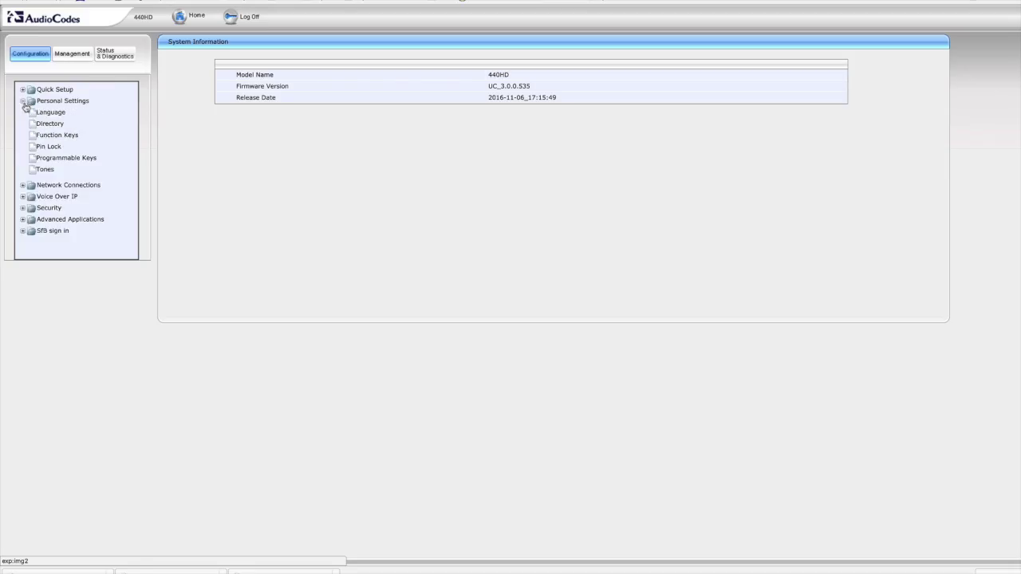
click(53, 137)
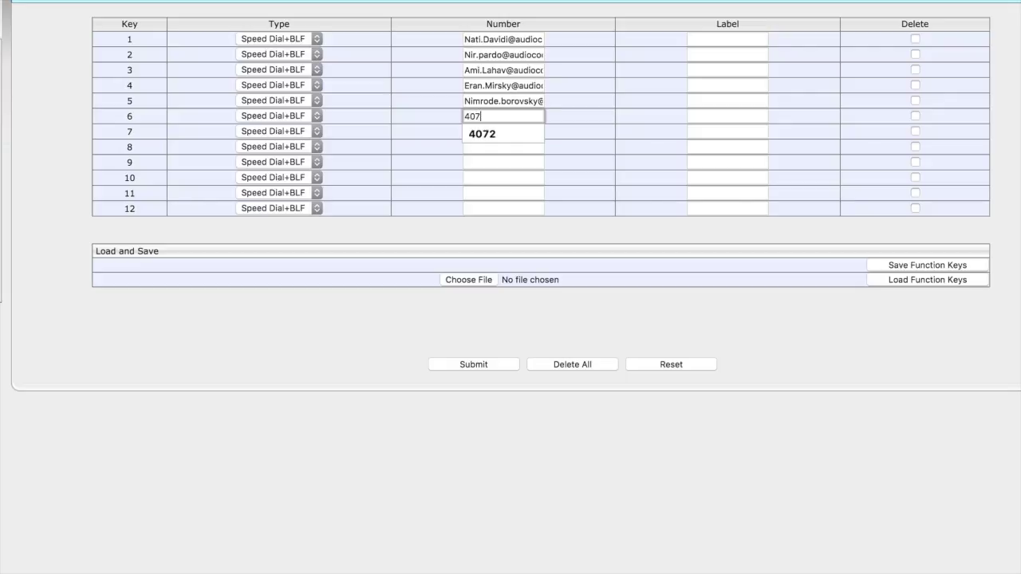
click(488, 136)
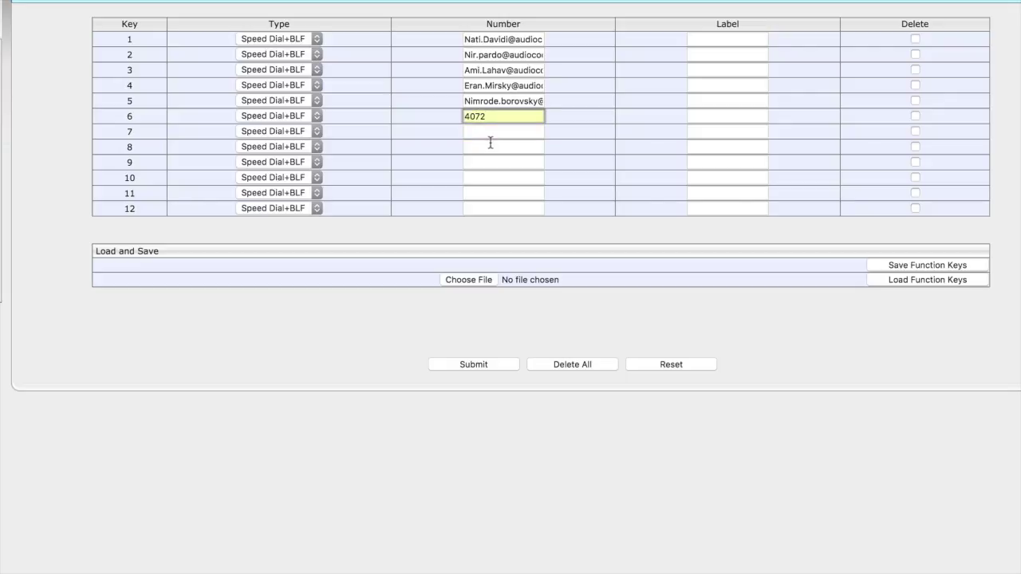
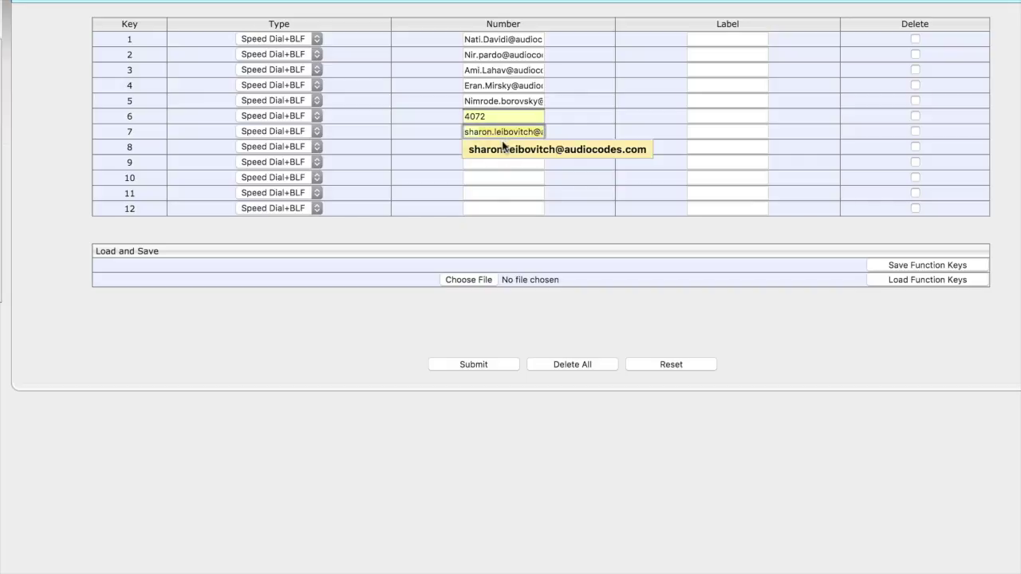
click(505, 149)
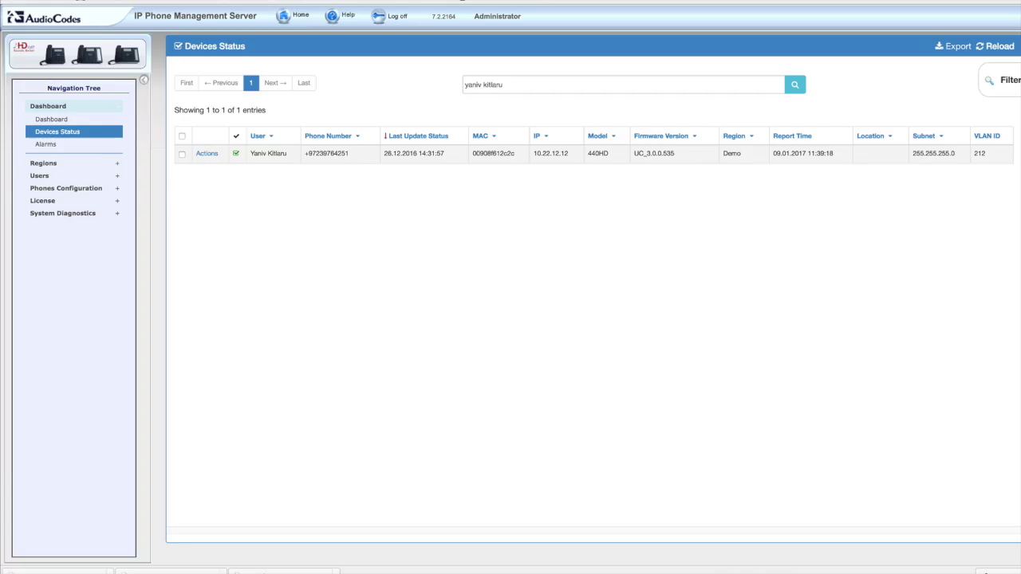
- View the advanced device filter panel, then return to the Dashboard
click(1007, 83)
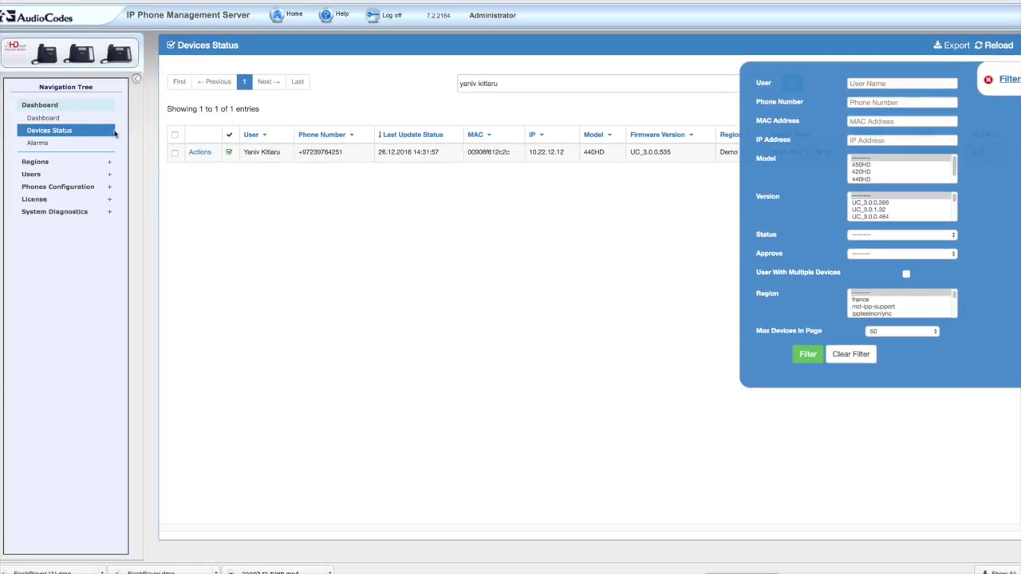
click(43, 120)
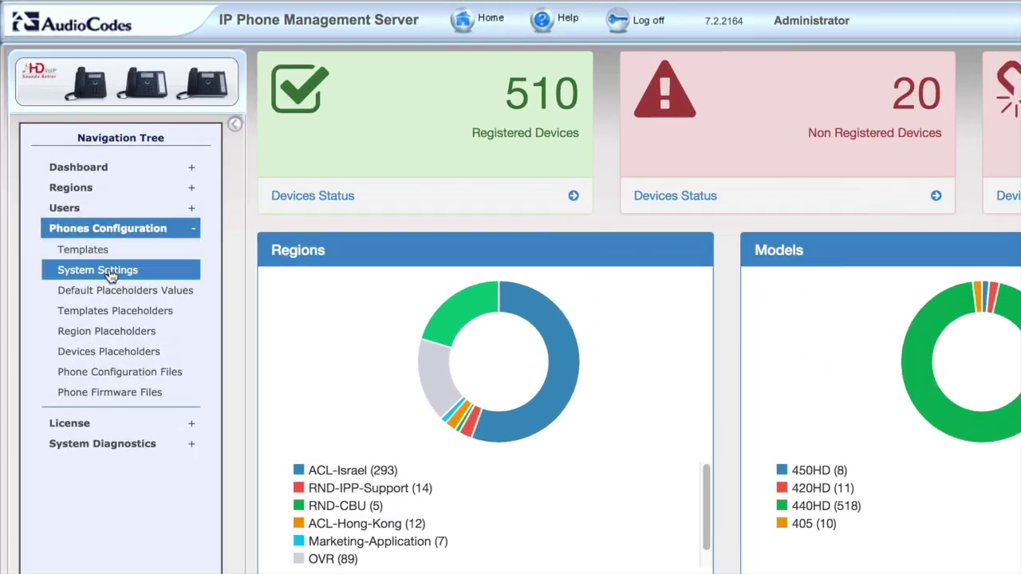
- Browse the ACL-Hong-Kong region placeholders, then the phone templates and device placeholders pages
click(110, 275)
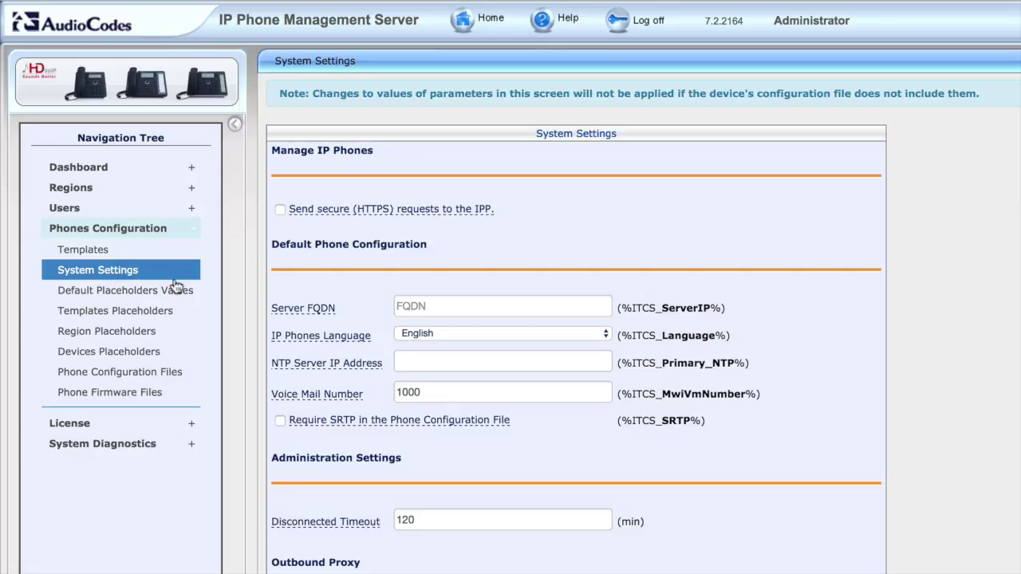
click(152, 334)
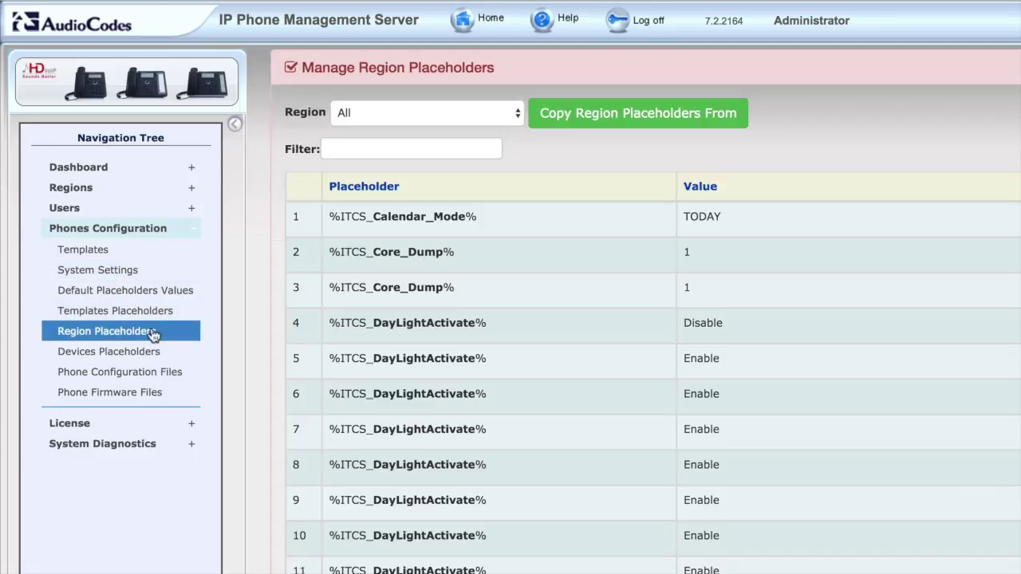
click(515, 111)
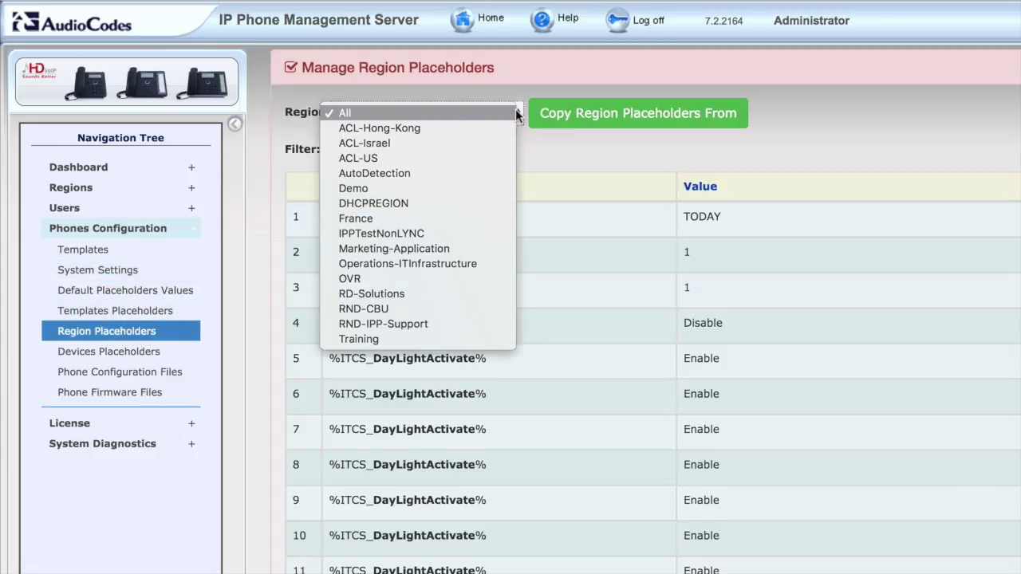
click(434, 128)
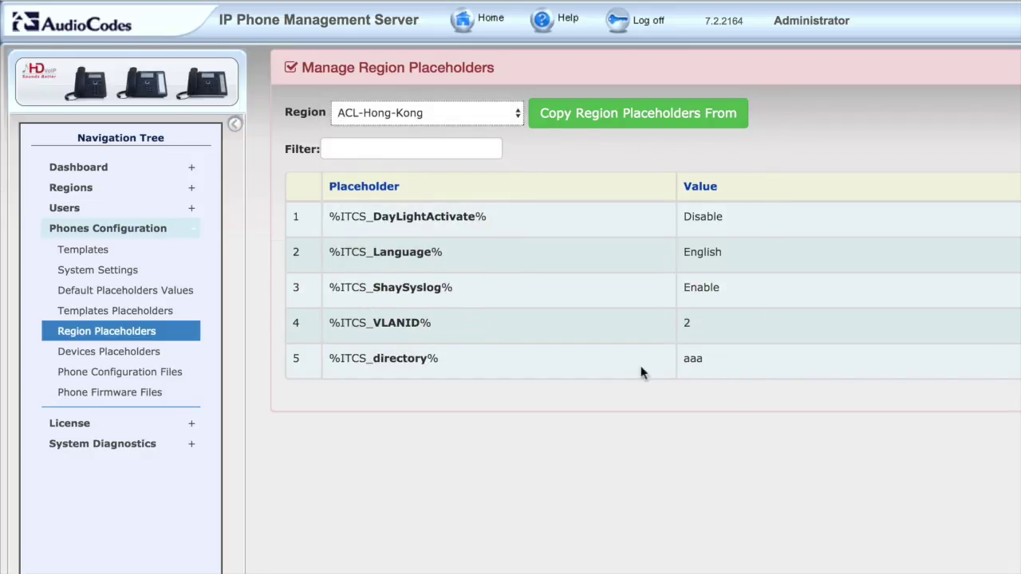
click(106, 254)
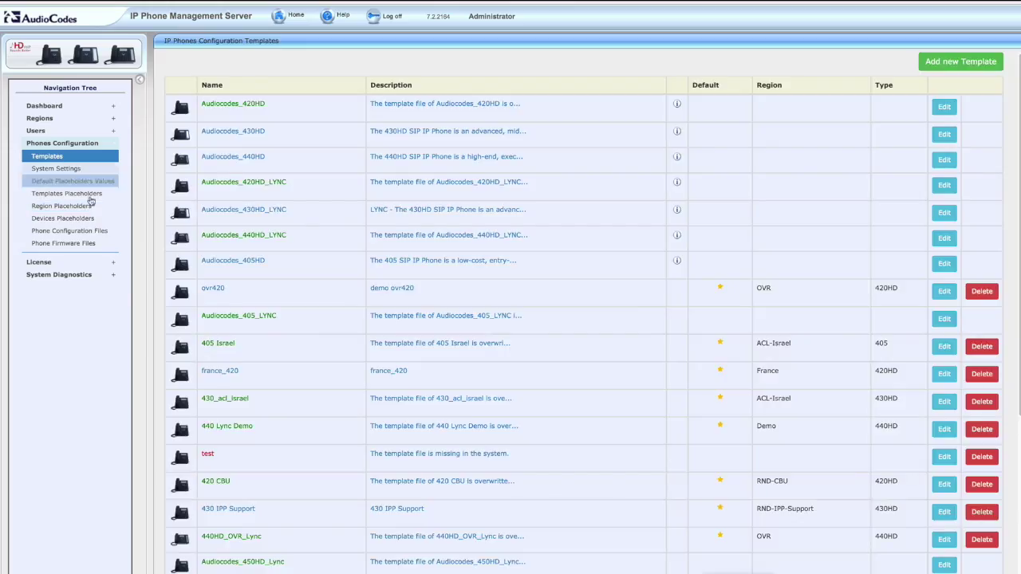
click(73, 219)
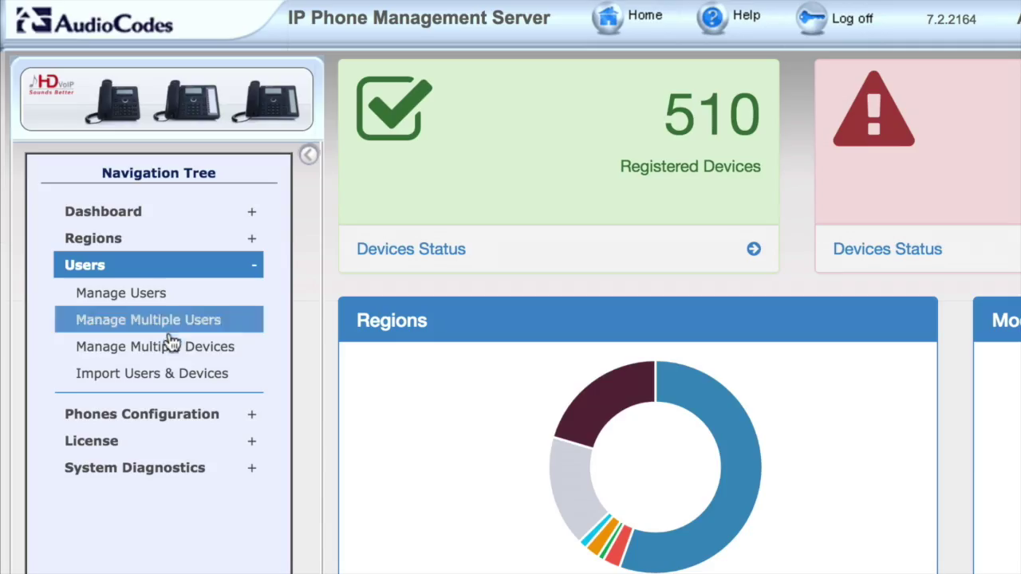
- Filter Manage Multiple Devices to ACL-Hong-Kong and preview the firmware change action without applying it
click(174, 352)
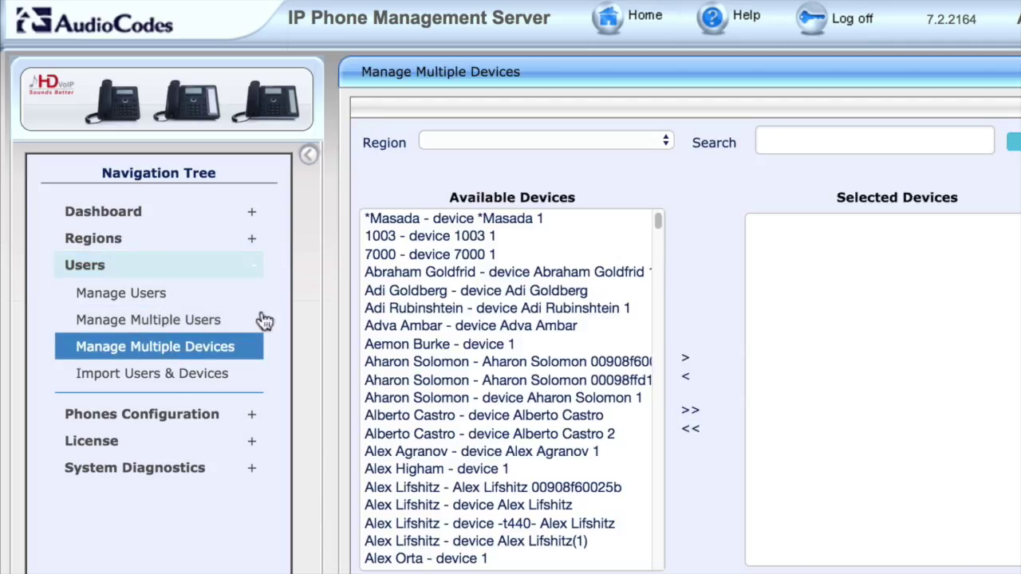
click(560, 155)
click(547, 160)
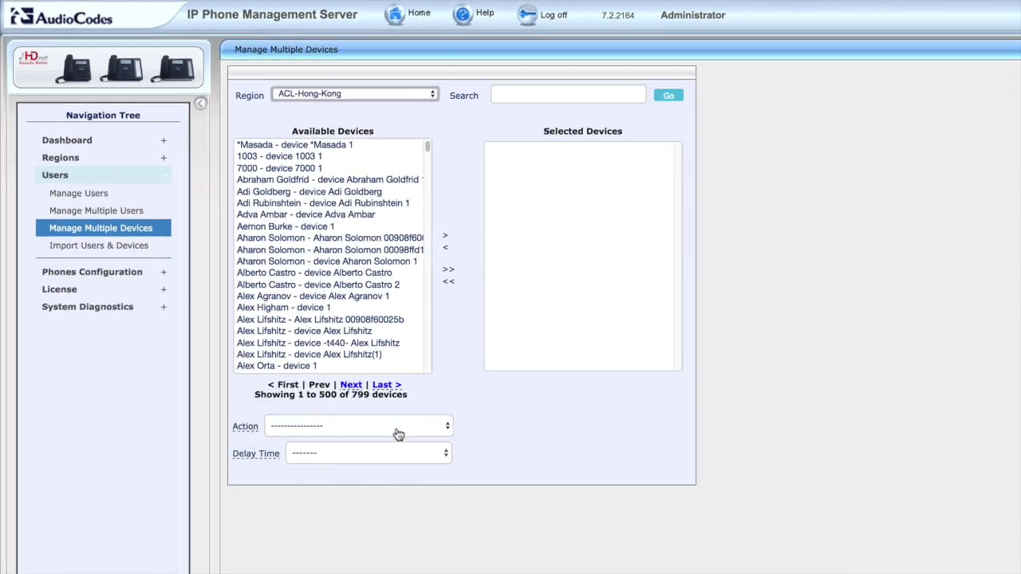
click(398, 434)
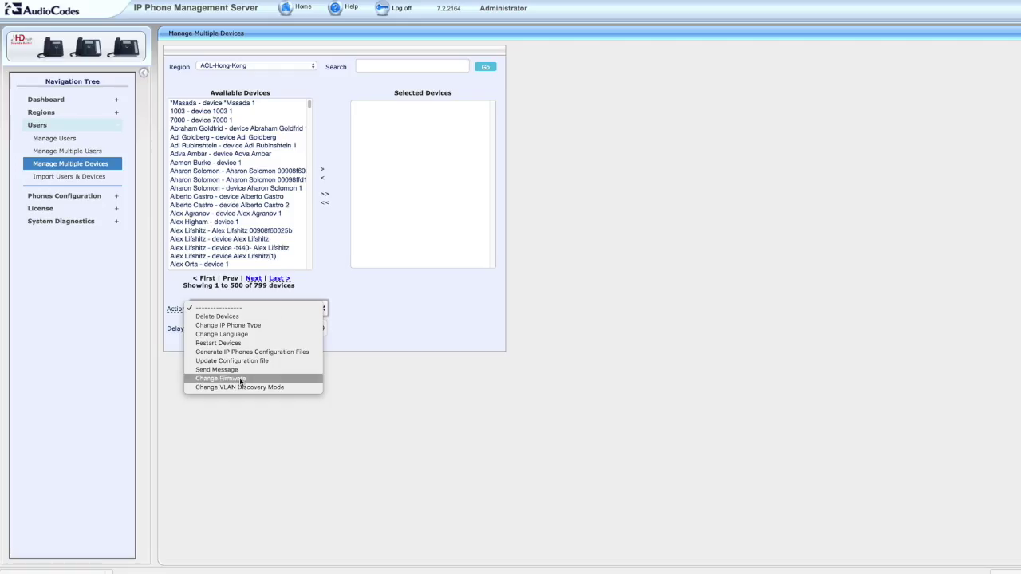
click(332, 521)
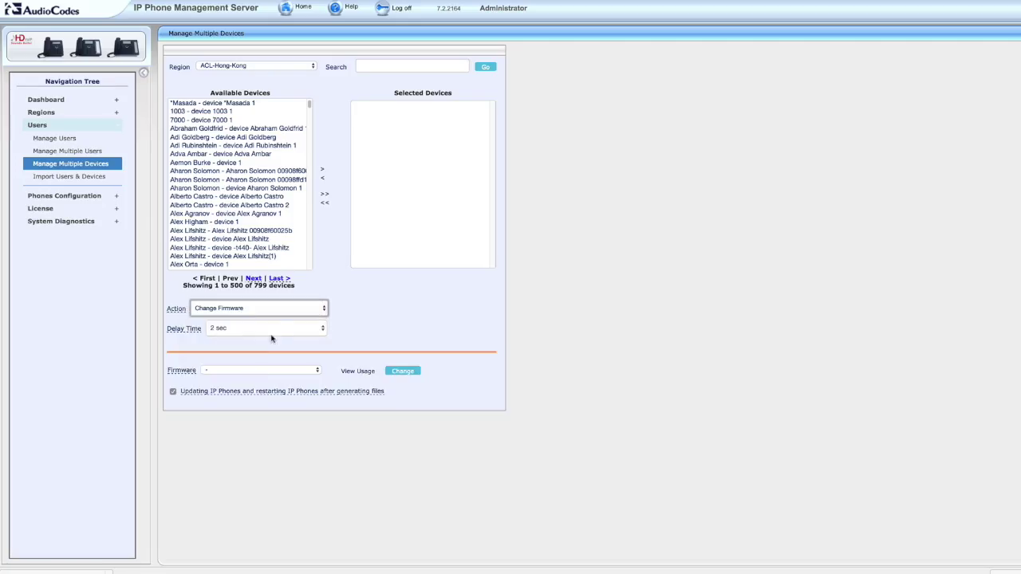
click(284, 370)
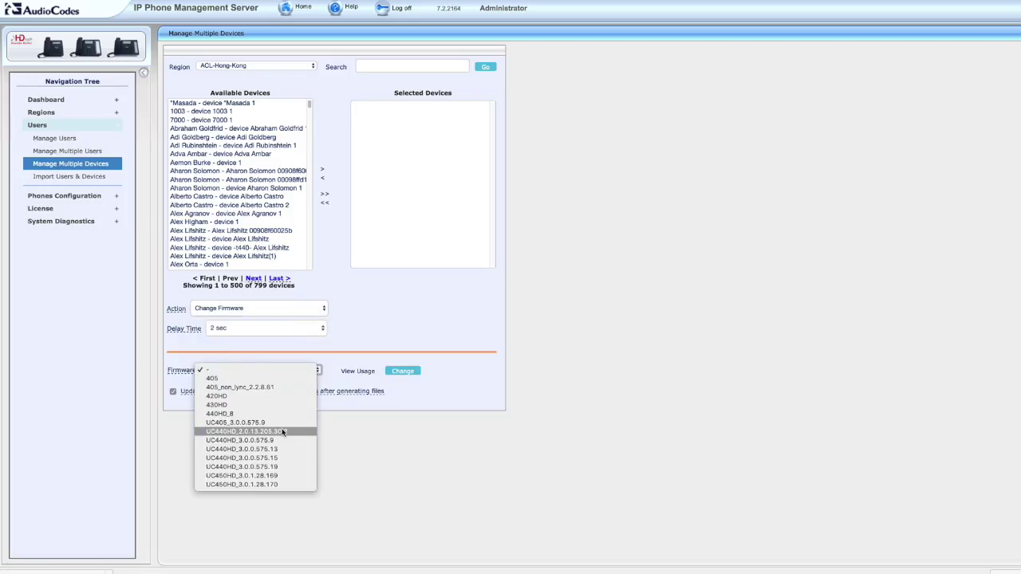
click(294, 311)
click(293, 309)
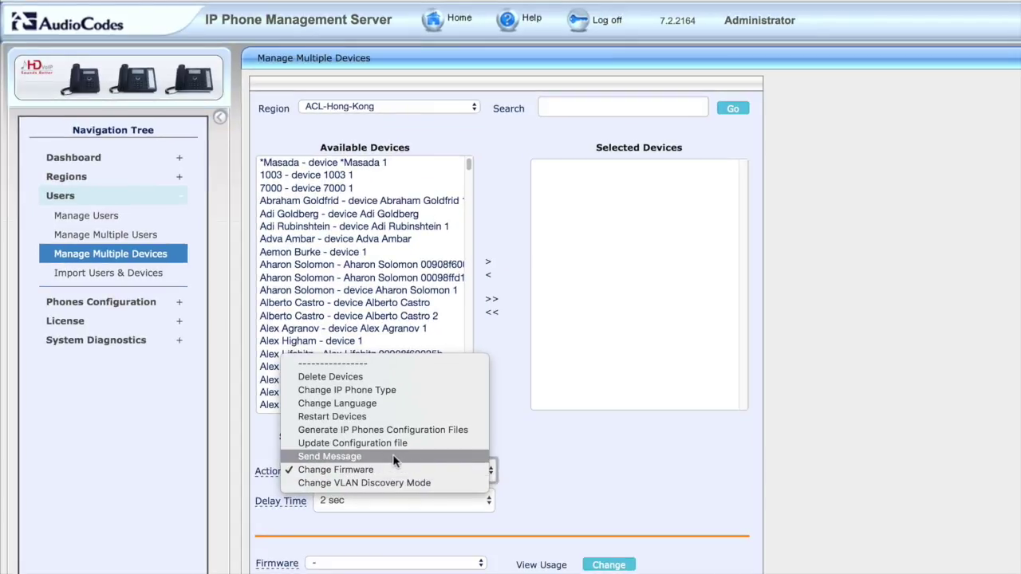
key(Escape)
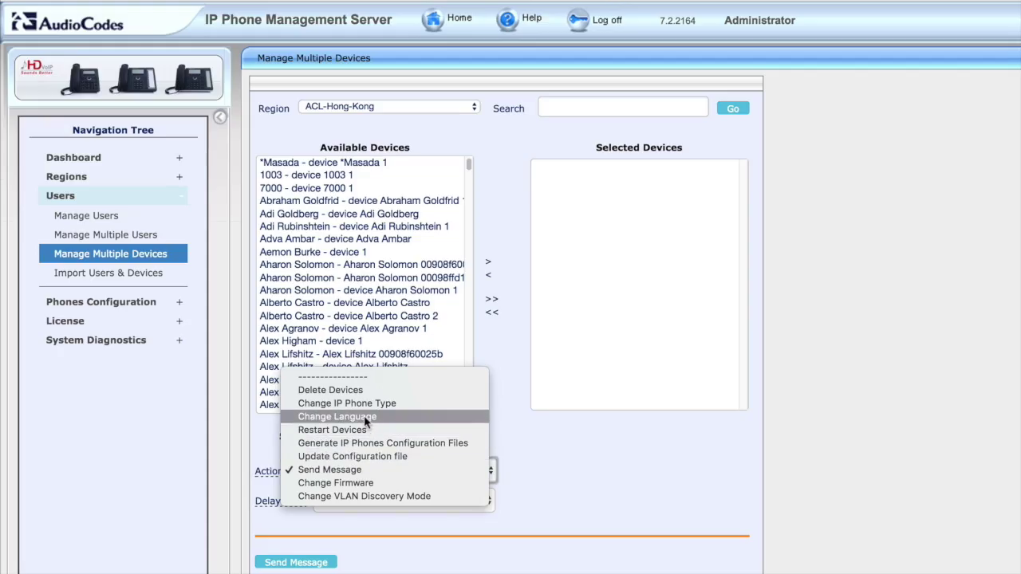
- Choose Change Language and move three ACL-Hong-Kong devices into Selected Devices
click(365, 418)
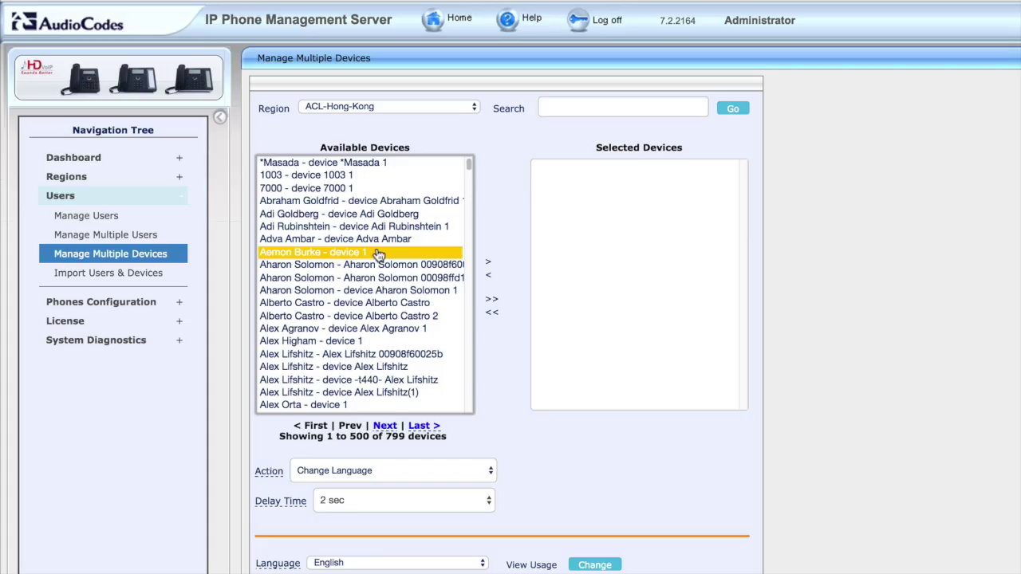
ctrl+click(373, 290)
ctrl+click(359, 227)
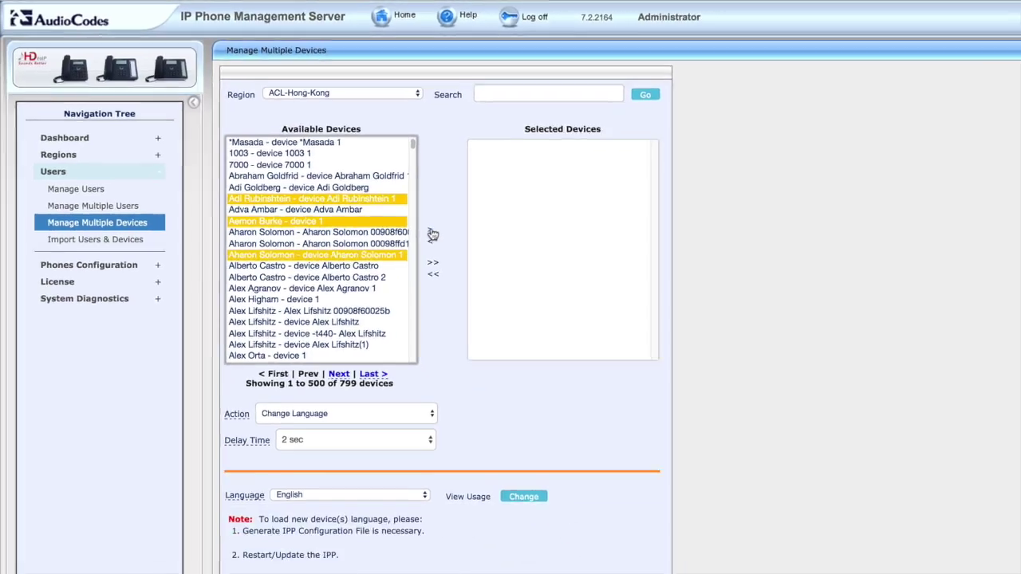
click(487, 261)
- Apply the Change Language to English action to the three selected devices
click(594, 565)
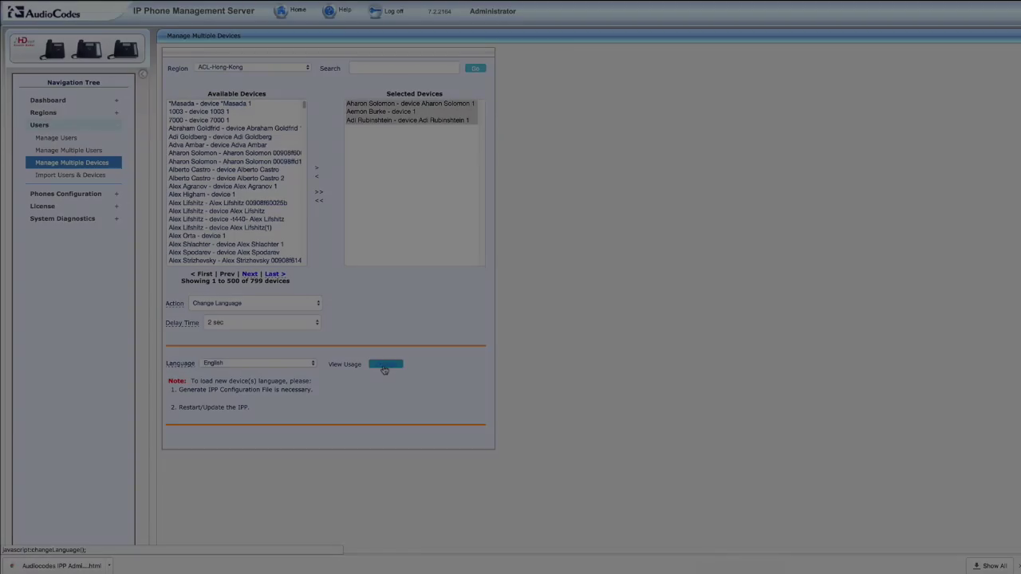